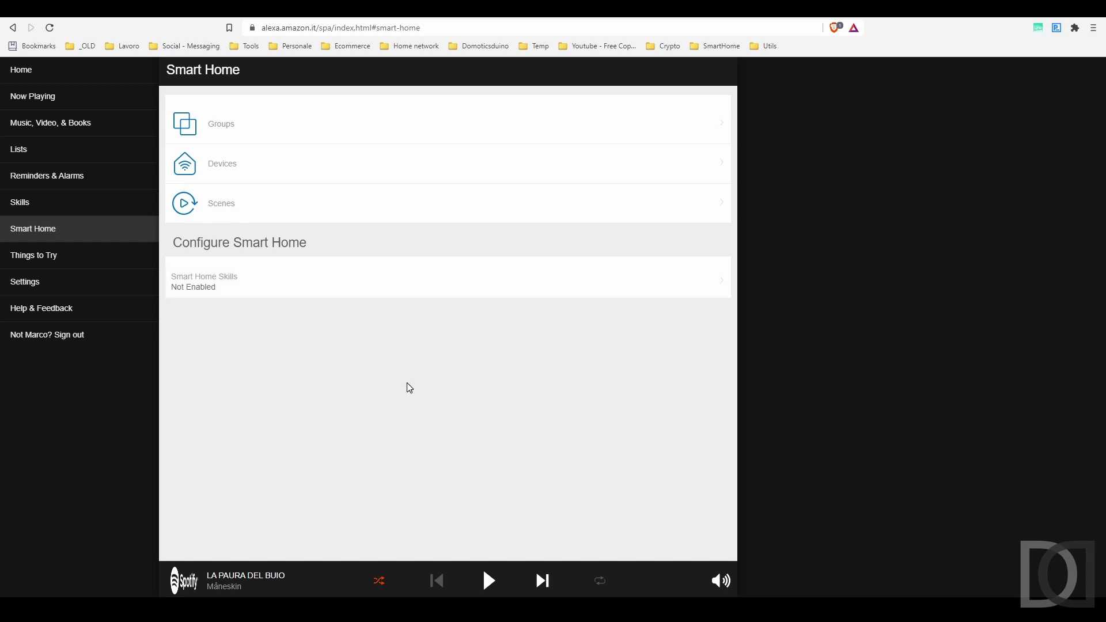
# Search the smart home skills store for "openhab" and open the openHAB skill page
pyautogui.click(240, 289)
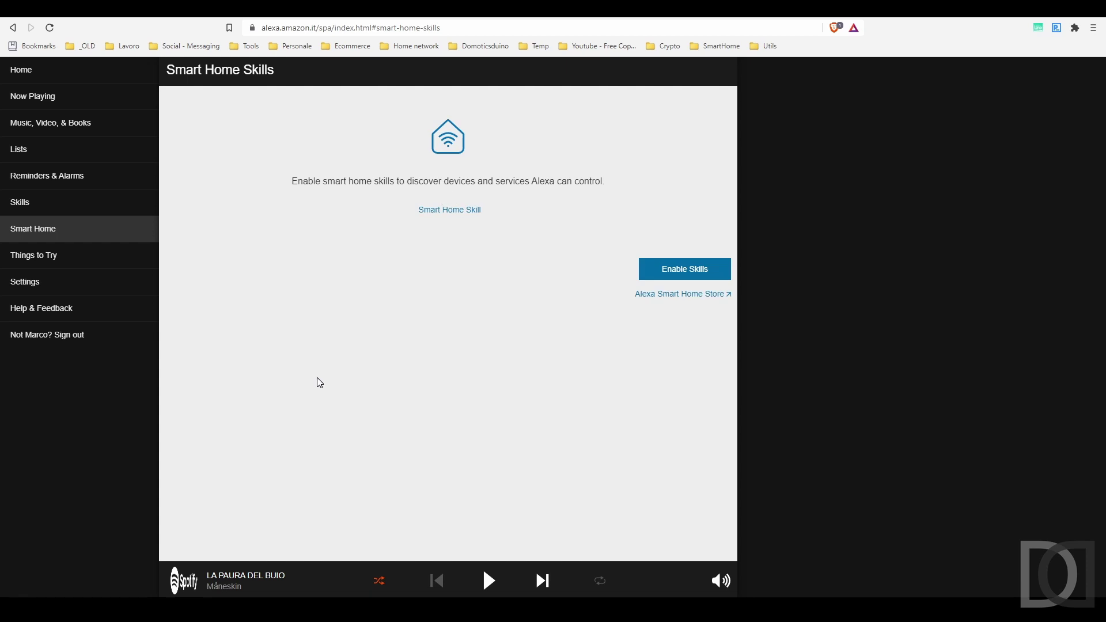
pyautogui.click(658, 271)
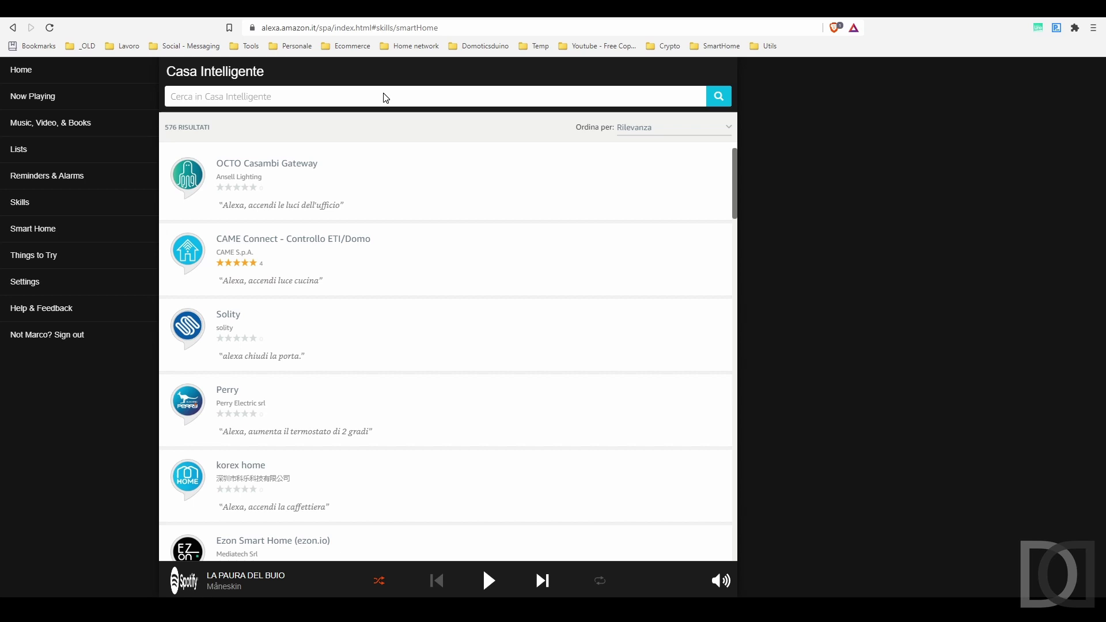
pyautogui.click(385, 96)
pyautogui.write('openhab')
pyautogui.press('Return')
pyautogui.click(263, 209)
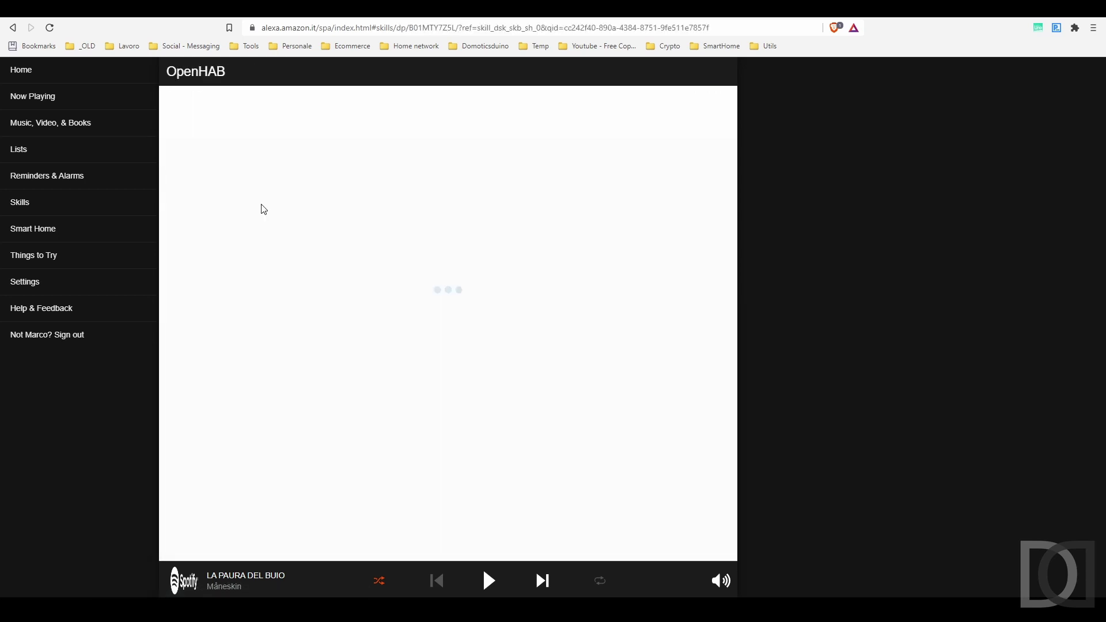
# Enable the openHAB skill, allow Alexa access to the openHAB account, and start device discovery
pyautogui.click(634, 119)
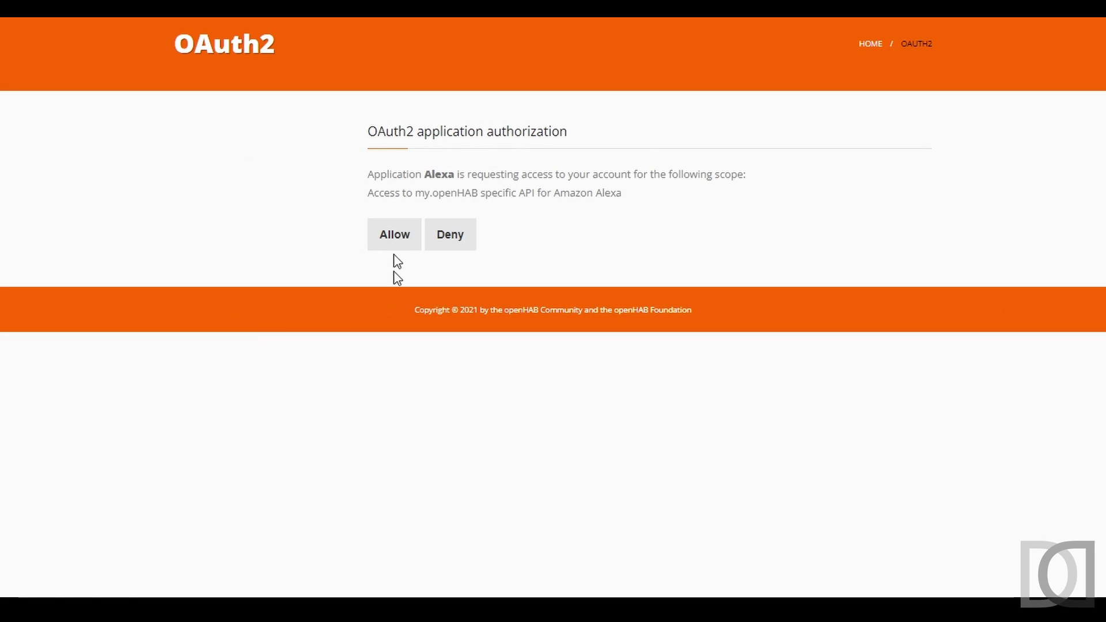
pyautogui.click(383, 242)
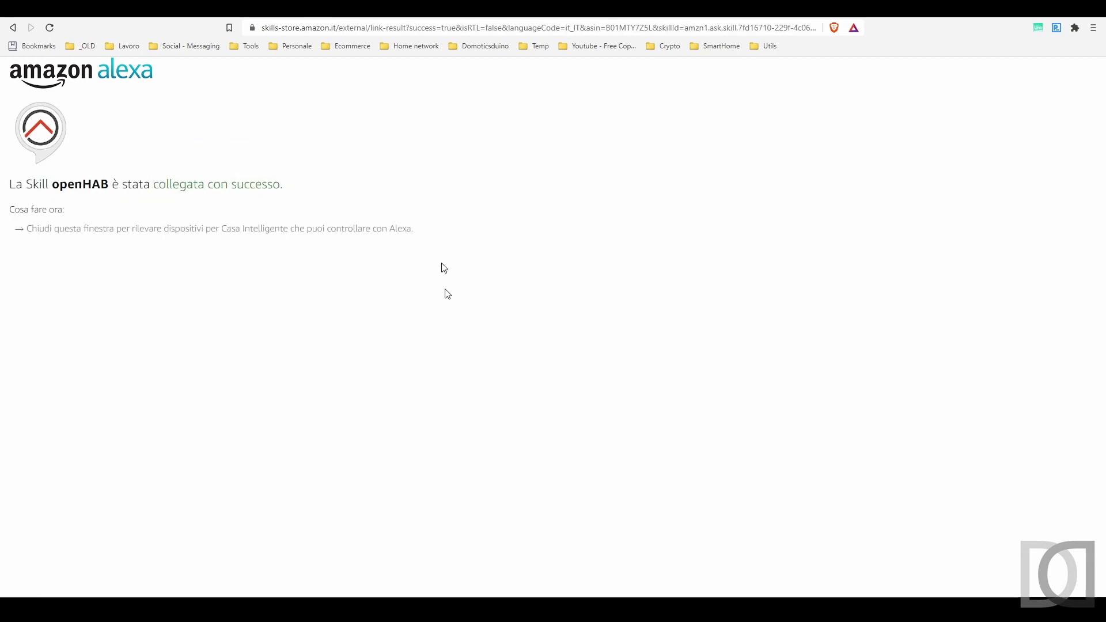
pyautogui.click(413, 16)
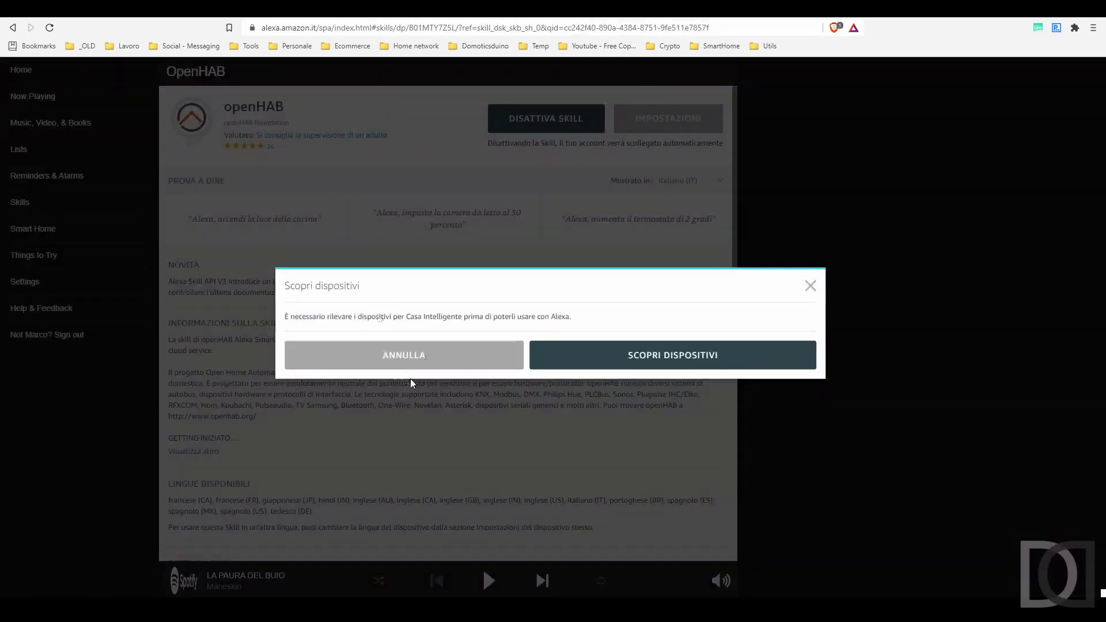
pyautogui.click(635, 366)
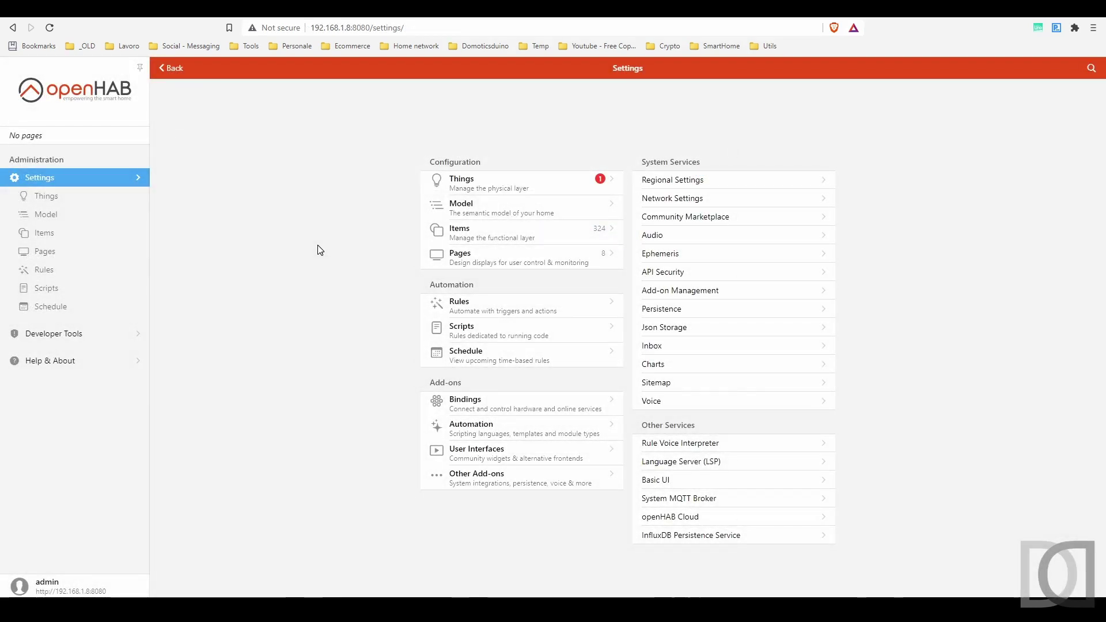
# Switch to the openHAB administration interface and review its version information and the available bindings
pyautogui.click(46, 363)
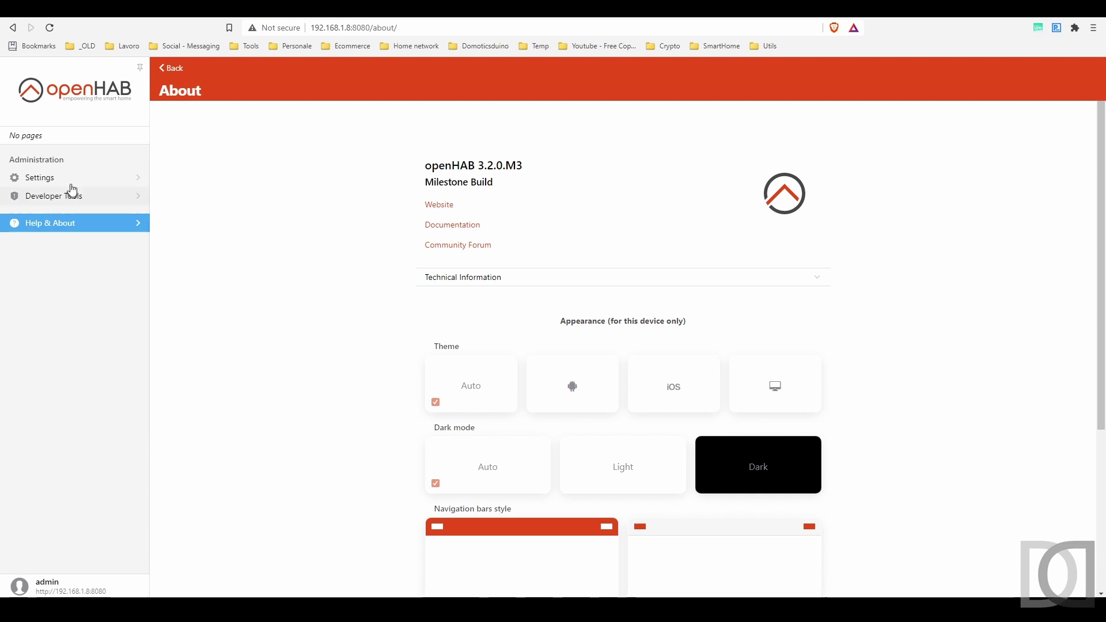
pyautogui.click(72, 183)
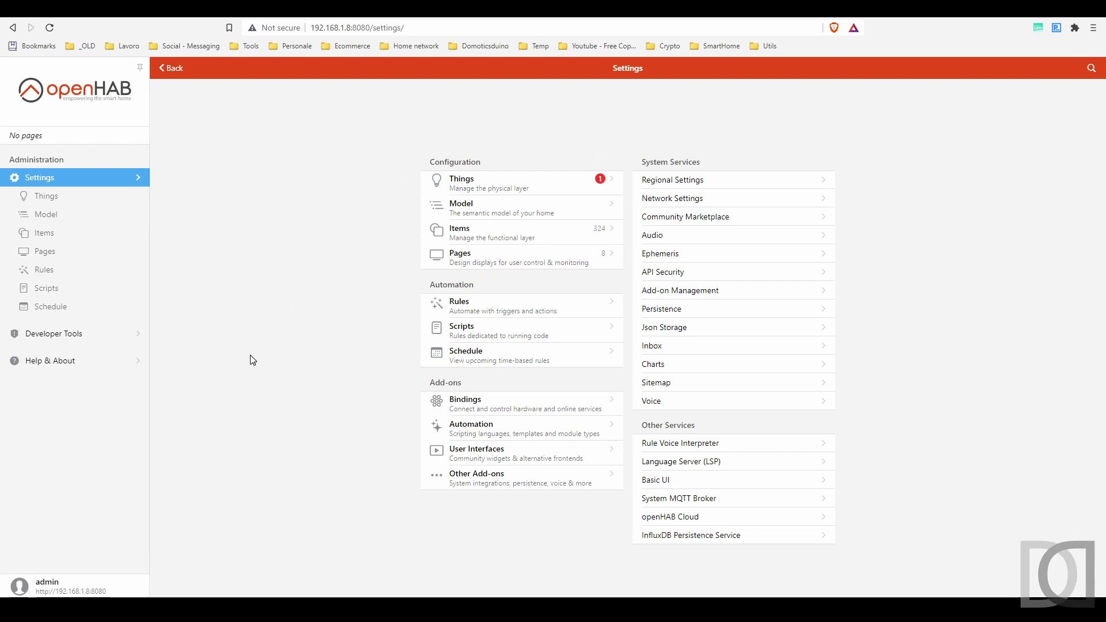
pyautogui.click(492, 409)
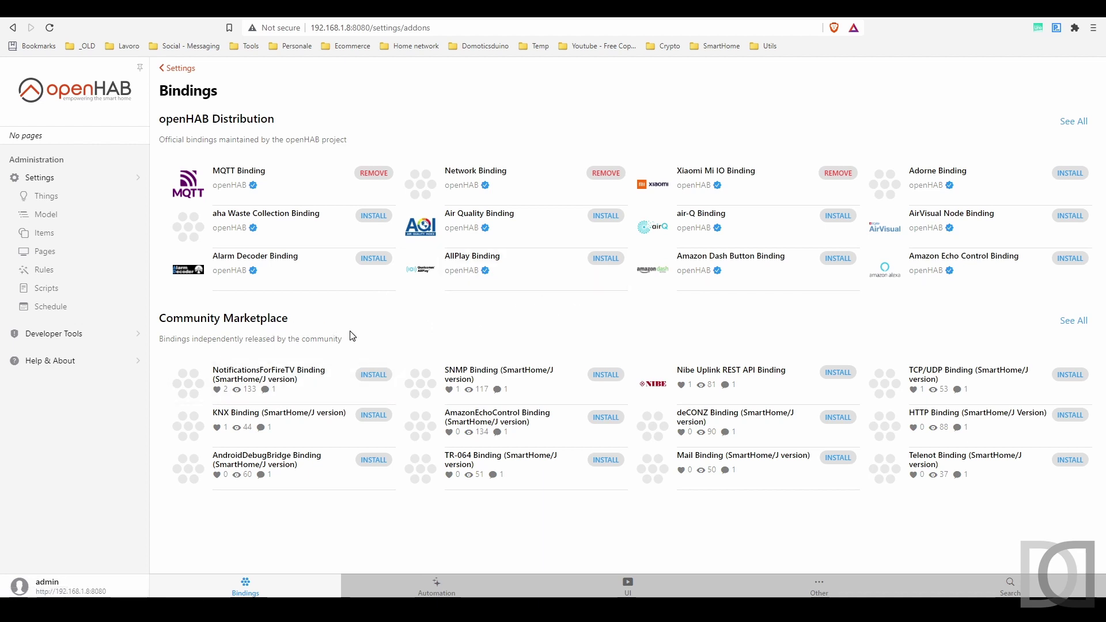
pyautogui.hotkey('alt', 'Left')
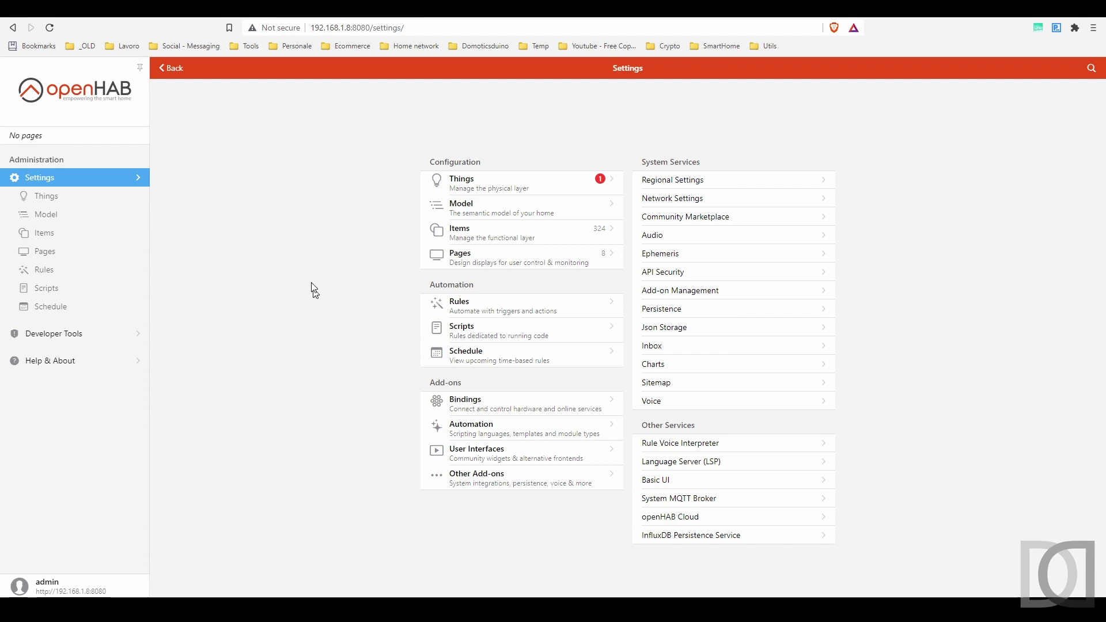
# Select the Luce Studio PT lightbulb equipment under Casa, Piano Terra, Studio in the semantic model
pyautogui.click(80, 213)
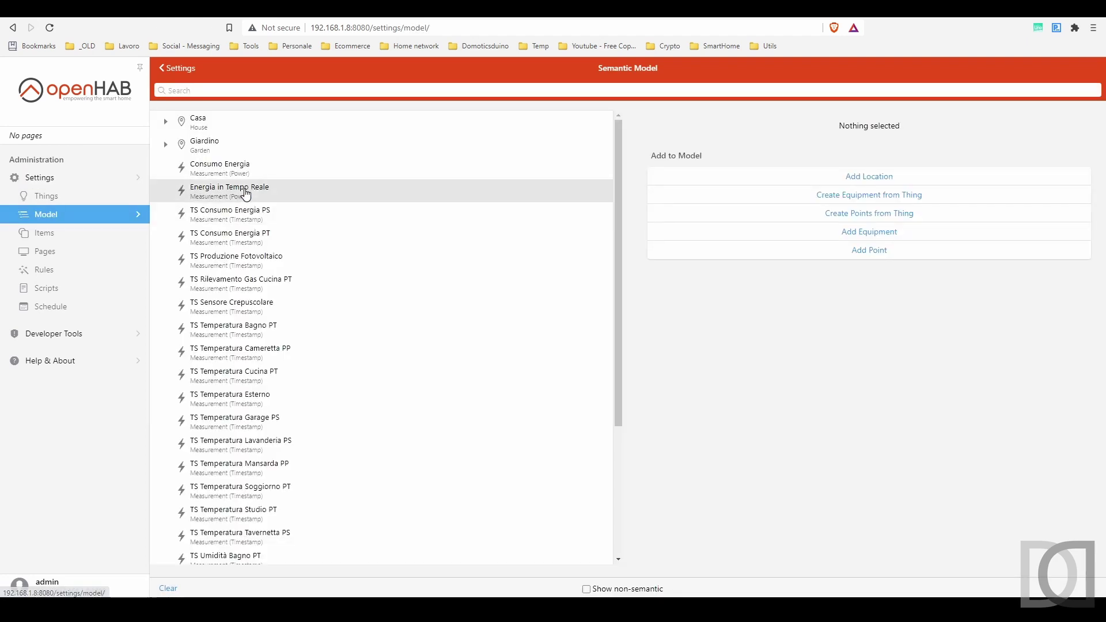
pyautogui.click(166, 121)
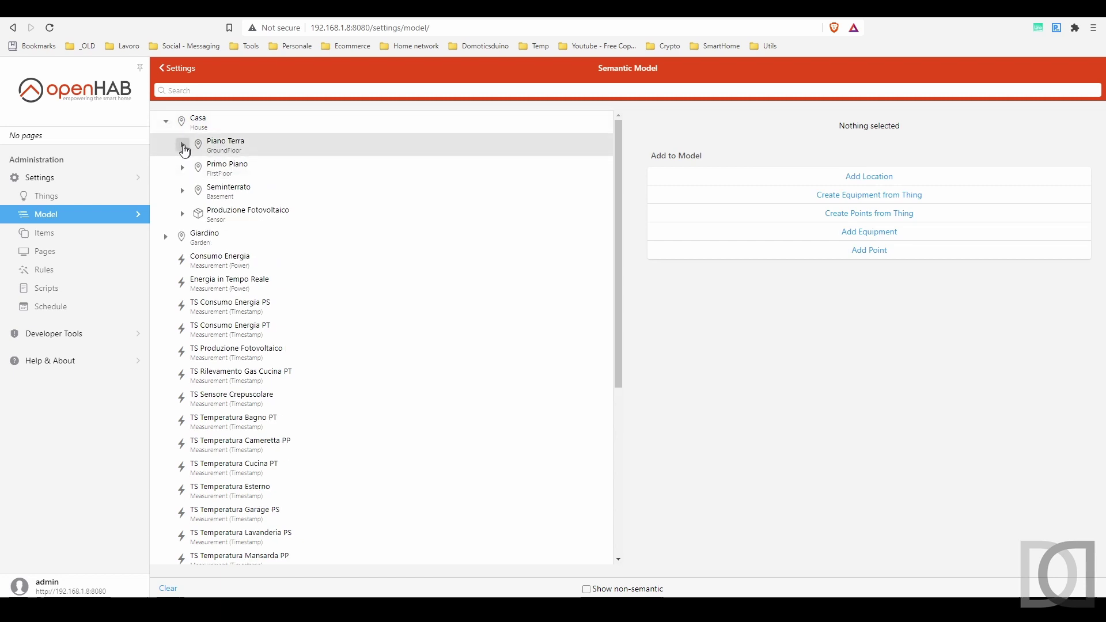
pyautogui.click(182, 144)
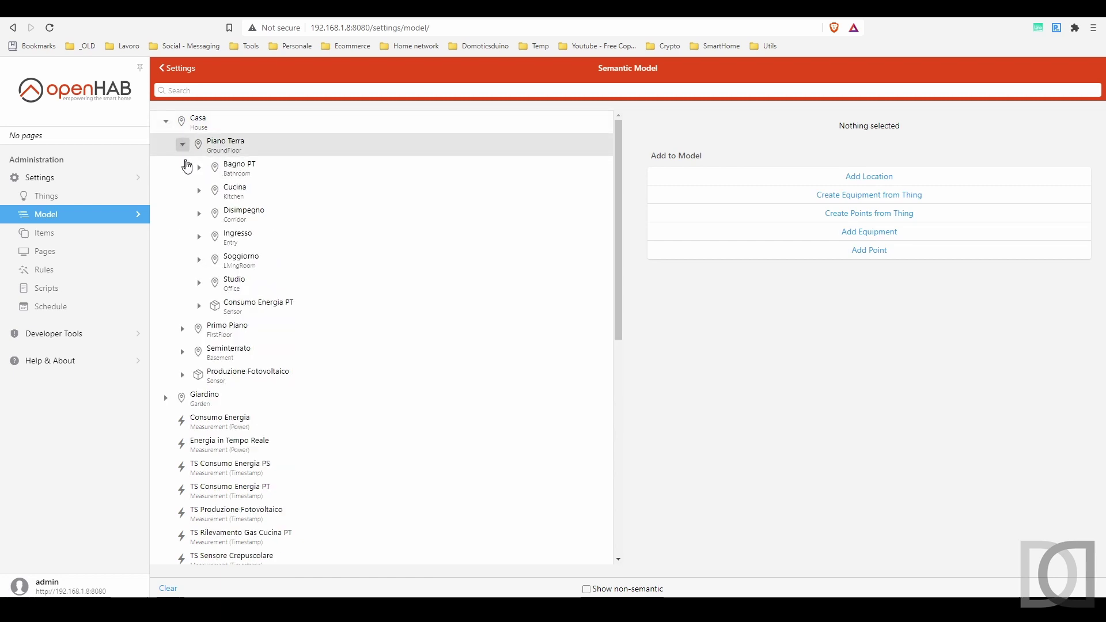
pyautogui.click(199, 283)
pyautogui.click(275, 315)
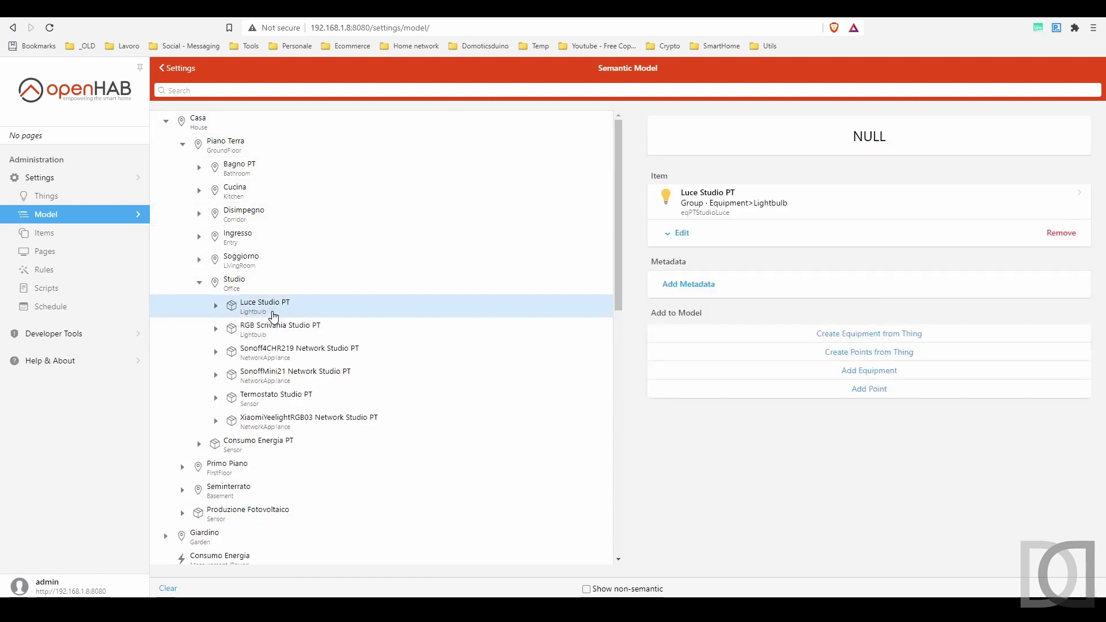
# Open the Luce Studio PT switch item that is a direct member of the equipment group
pyautogui.click(699, 290)
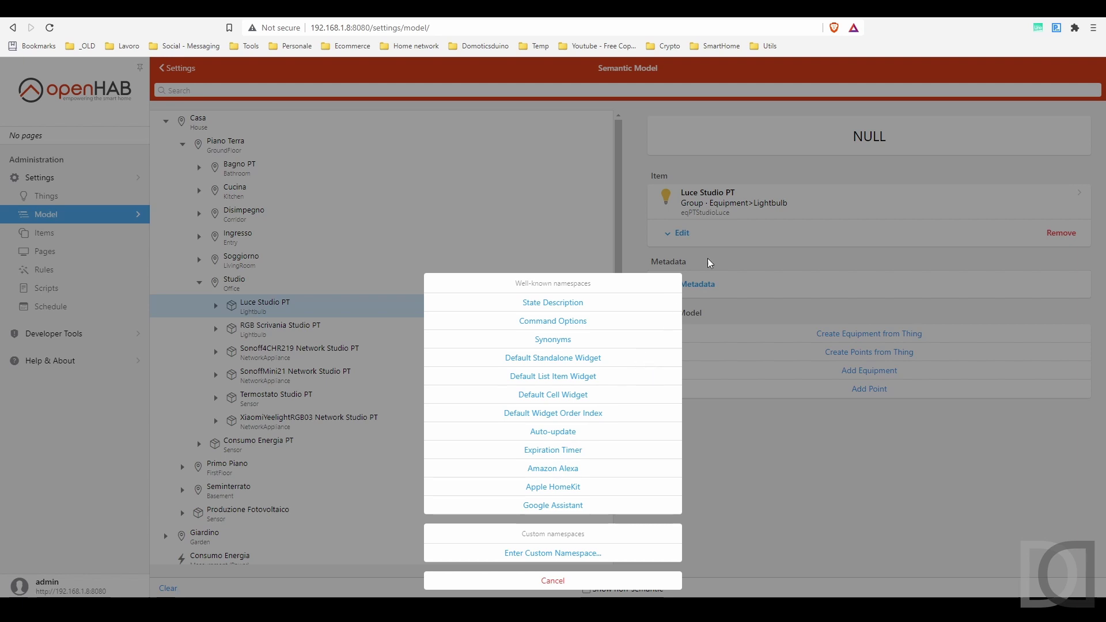
pyautogui.click(752, 436)
pyautogui.click(712, 198)
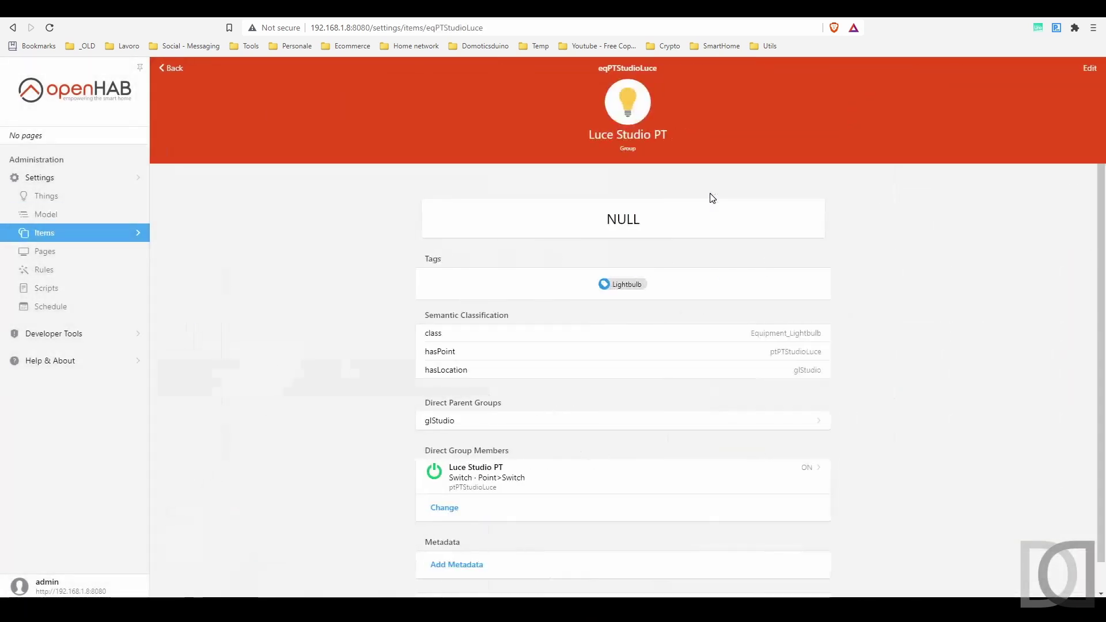
pyautogui.click(500, 471)
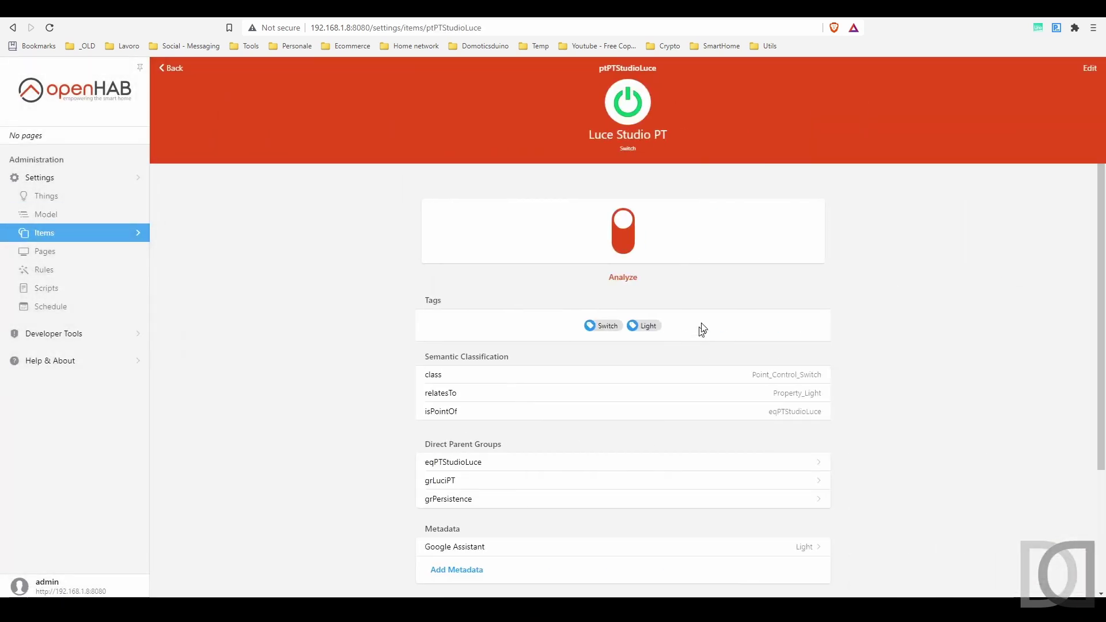
# Add Amazon Alexa metadata to the Luce Studio PT switch item with the Alexa class Lighting
pyautogui.click(460, 571)
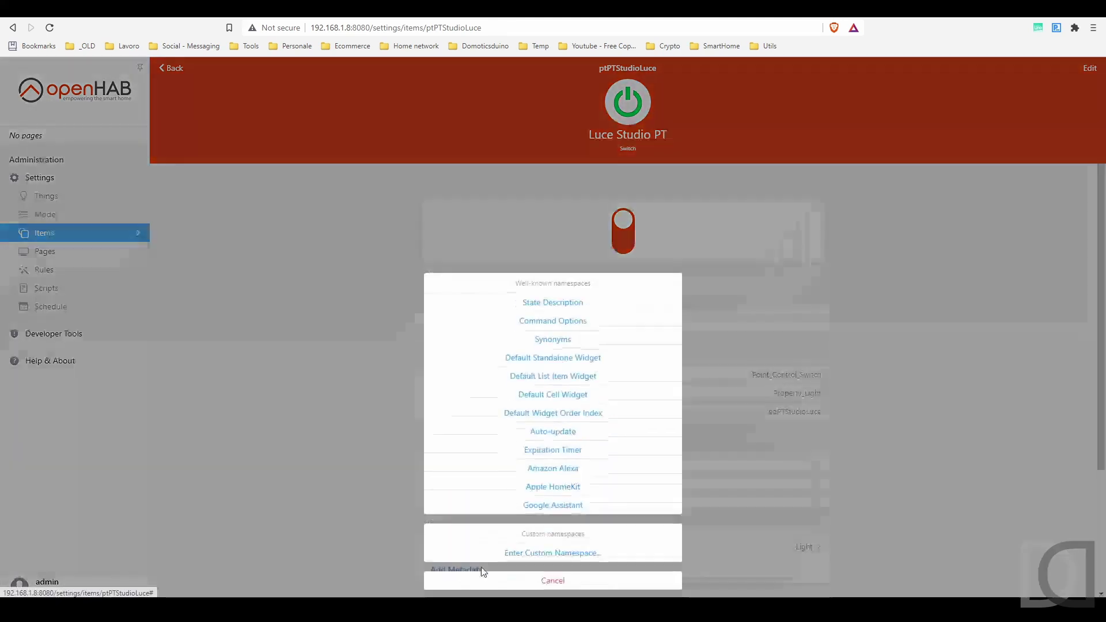
pyautogui.click(562, 472)
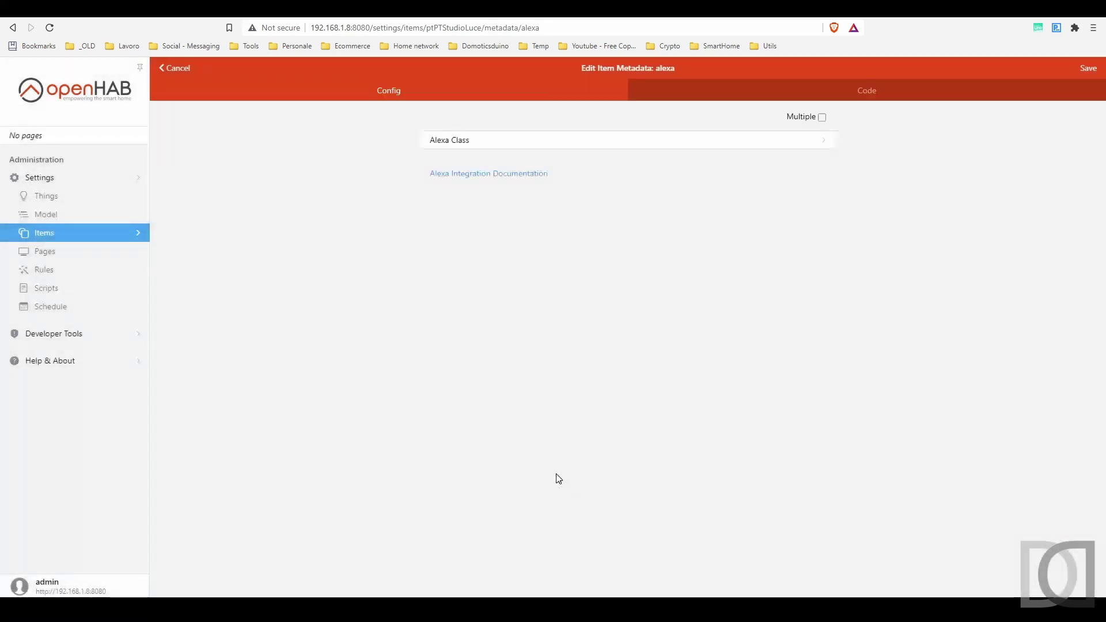
pyautogui.click(485, 145)
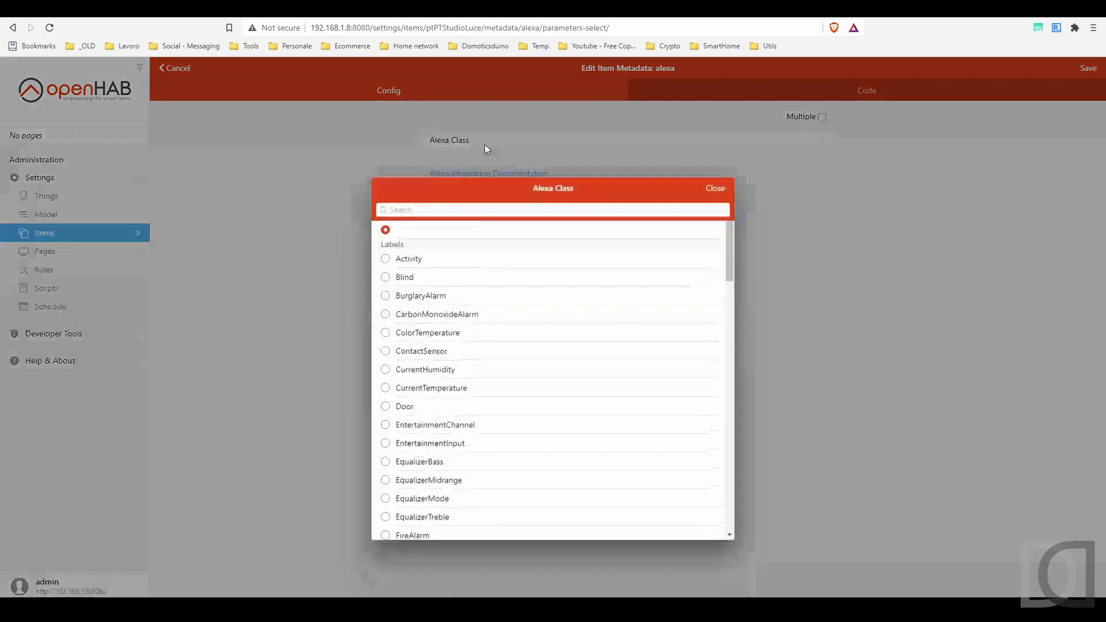
pyautogui.write('ligh')
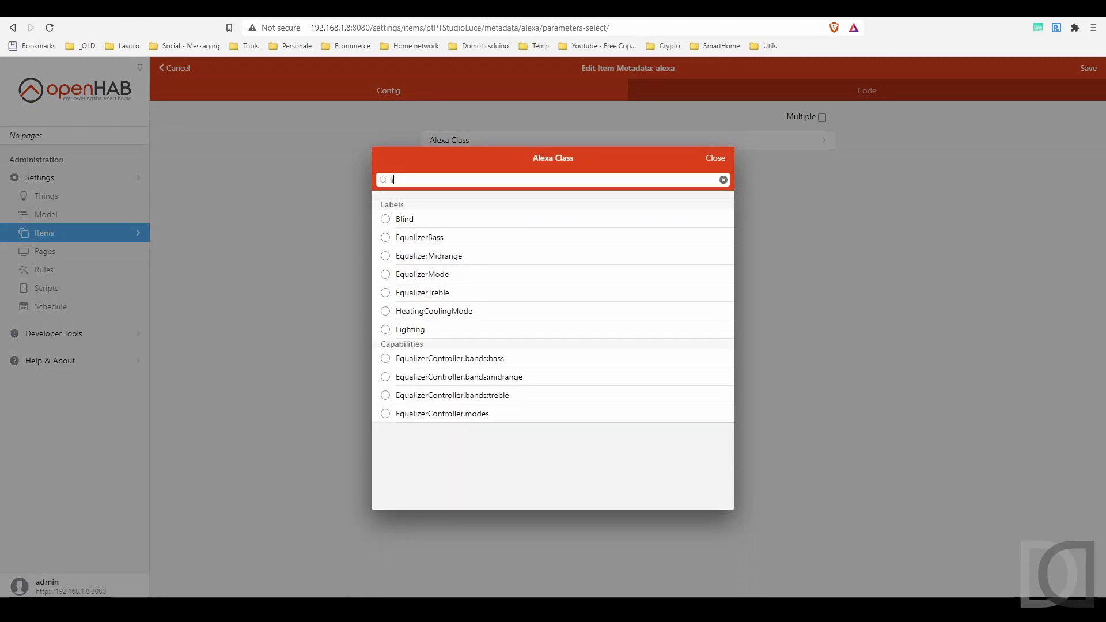
pyautogui.click(388, 225)
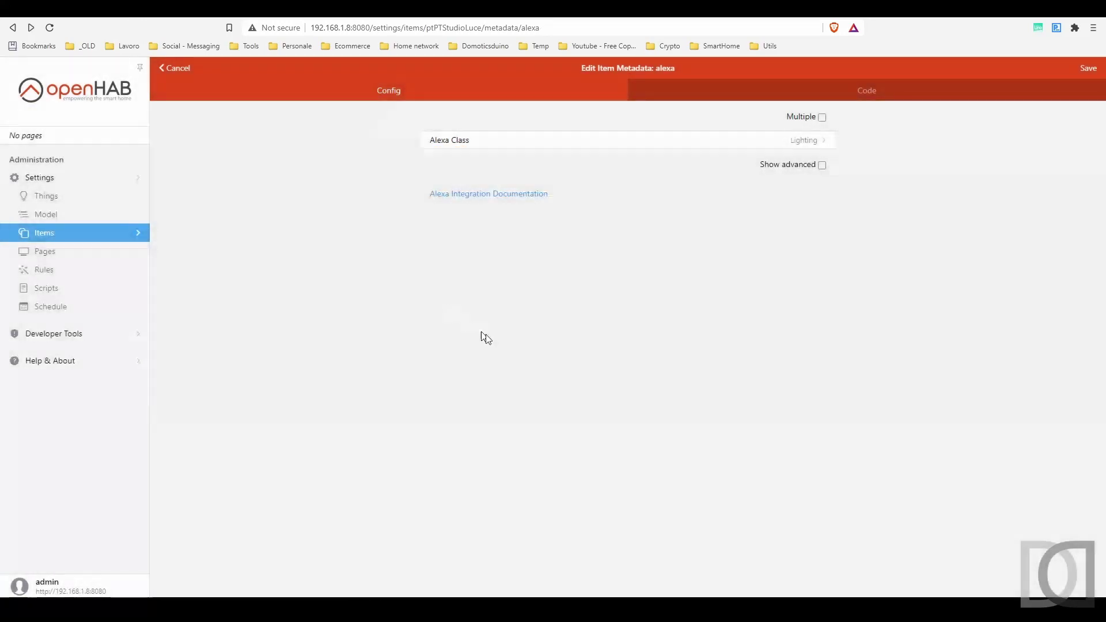
# Override the advanced category of the Alexa metadata with LIGHT and save the metadata
pyautogui.click(818, 171)
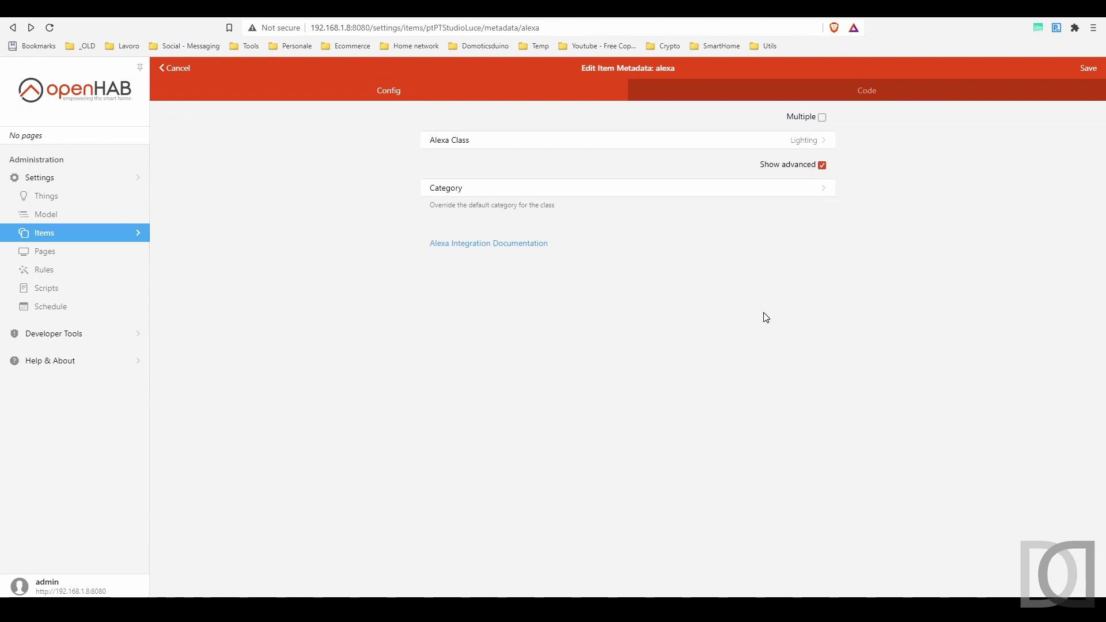
pyautogui.click(470, 191)
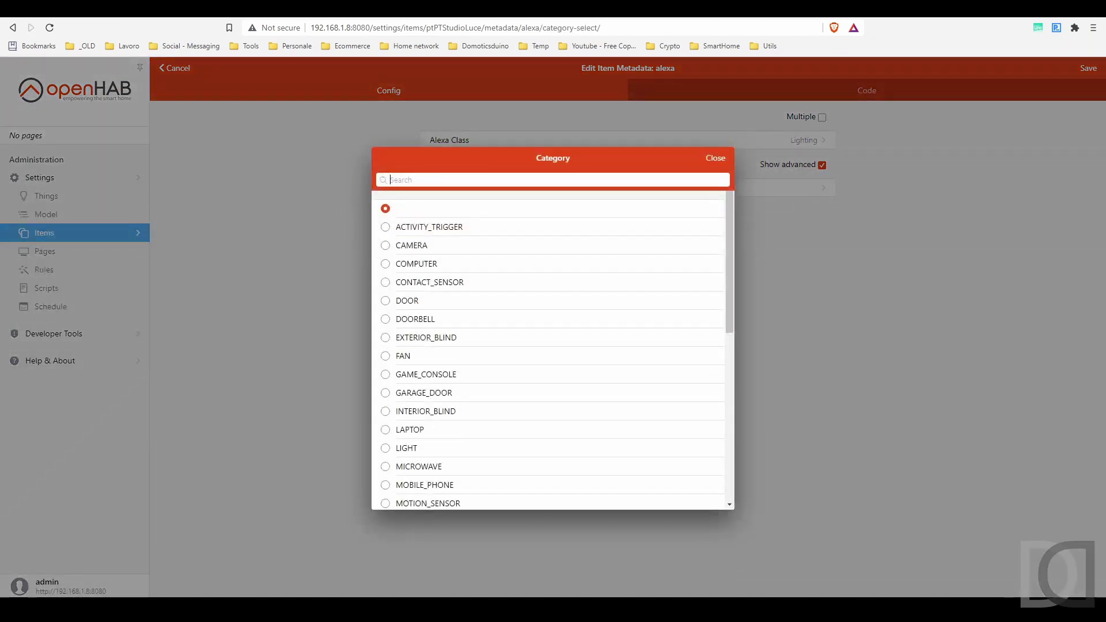
pyautogui.write('light')
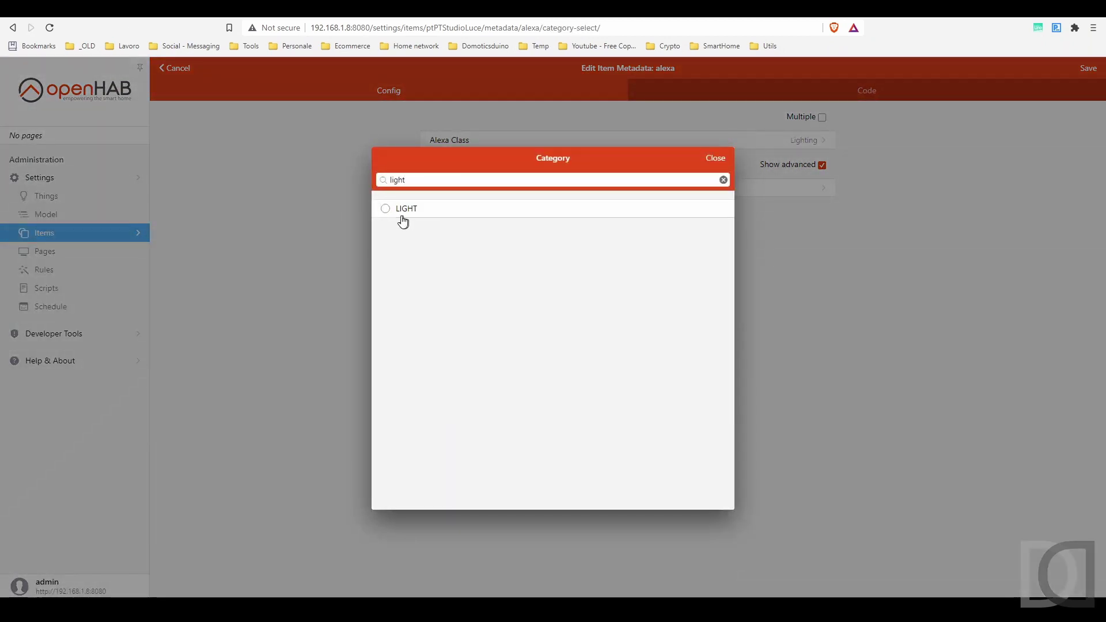
pyautogui.click(384, 211)
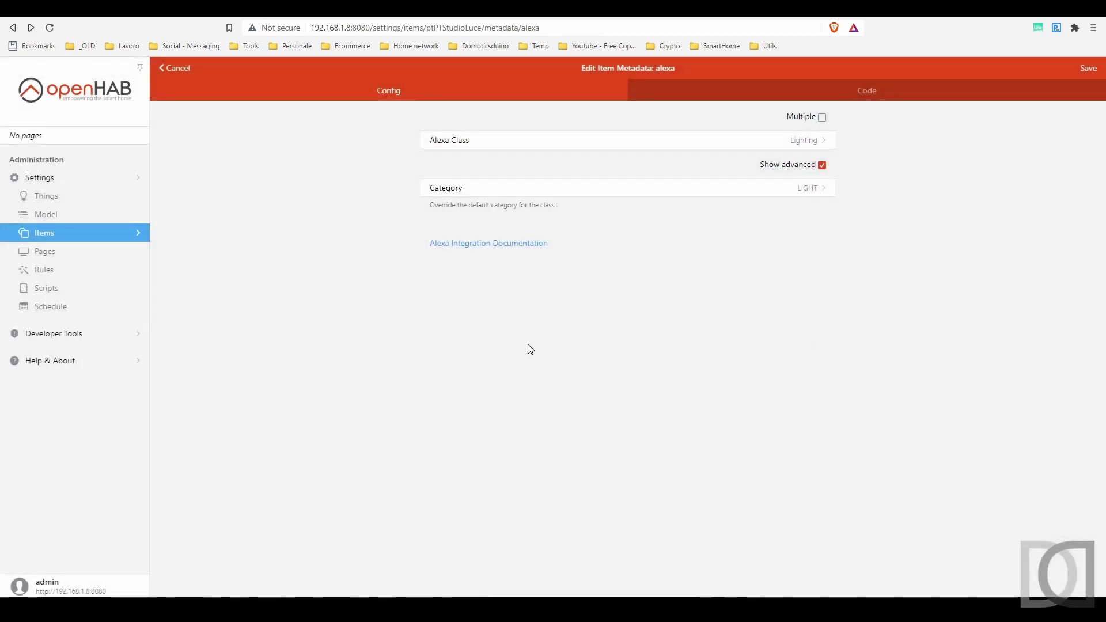
pyautogui.click(1089, 69)
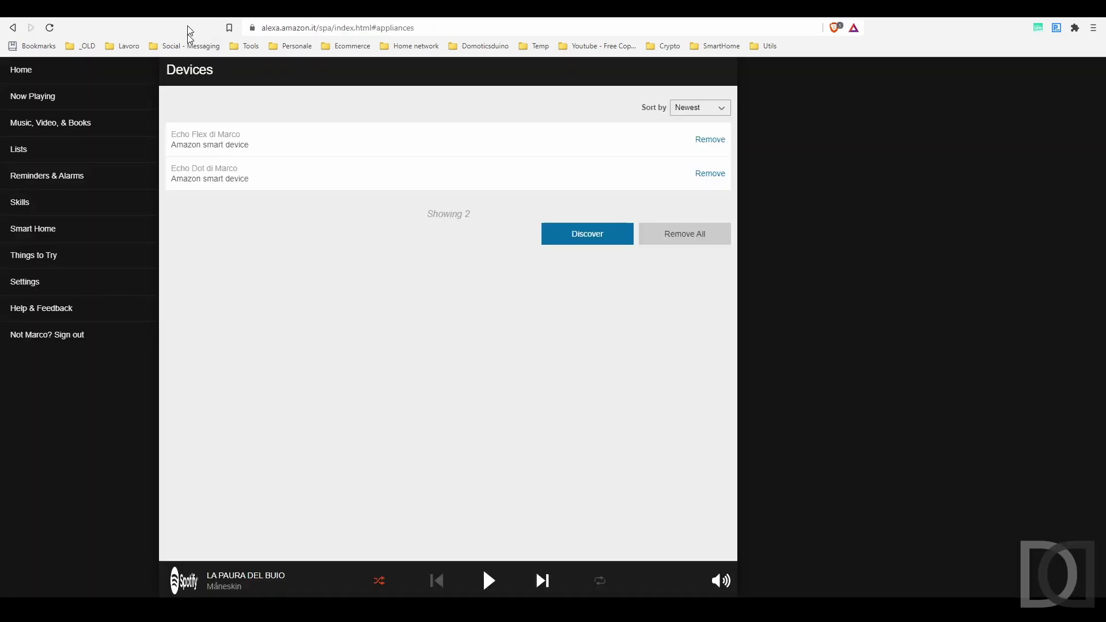
# Switch to the Alexa web app's device list and discover new smart home devices
pyautogui.click(592, 236)
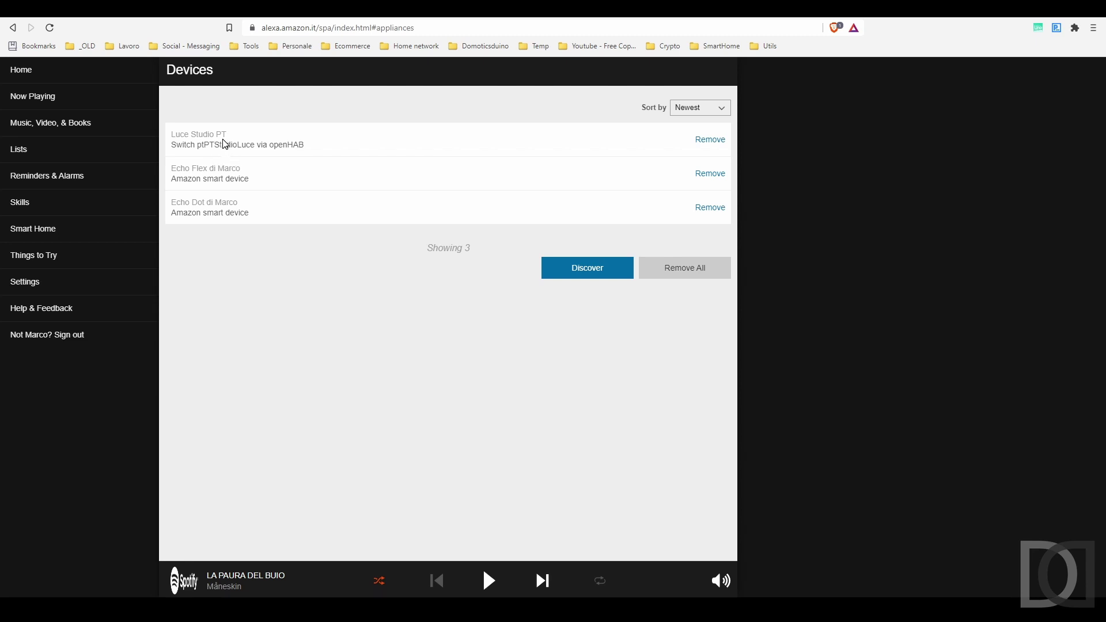
# Create a device group named Studio containing Luce Studio PT, save it, and reopen the group to check its devices
pyautogui.click(46, 234)
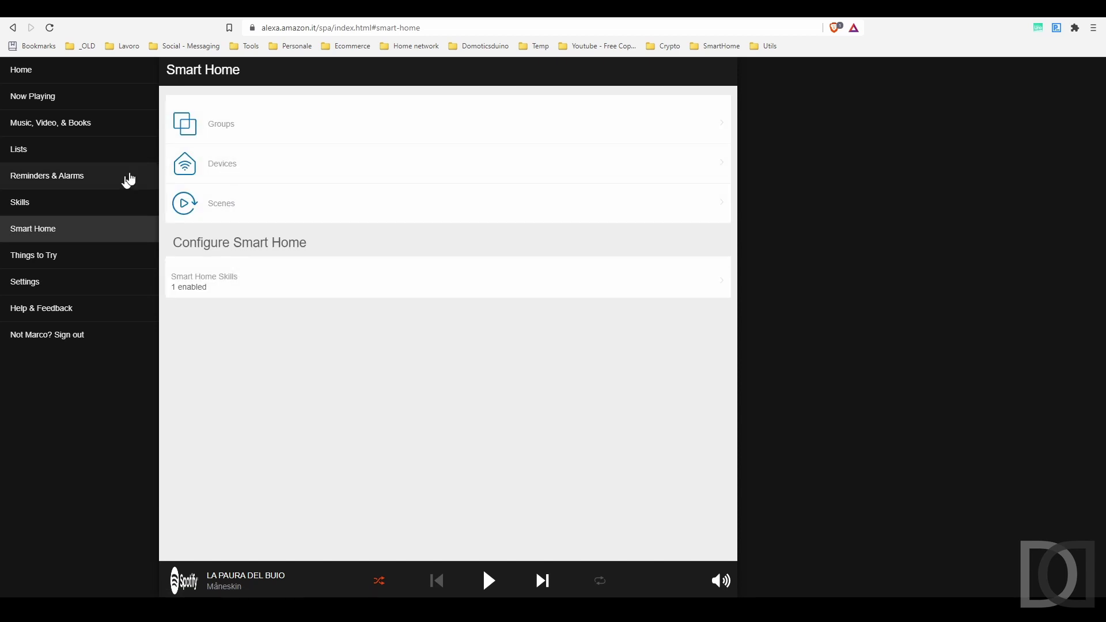
pyautogui.click(223, 130)
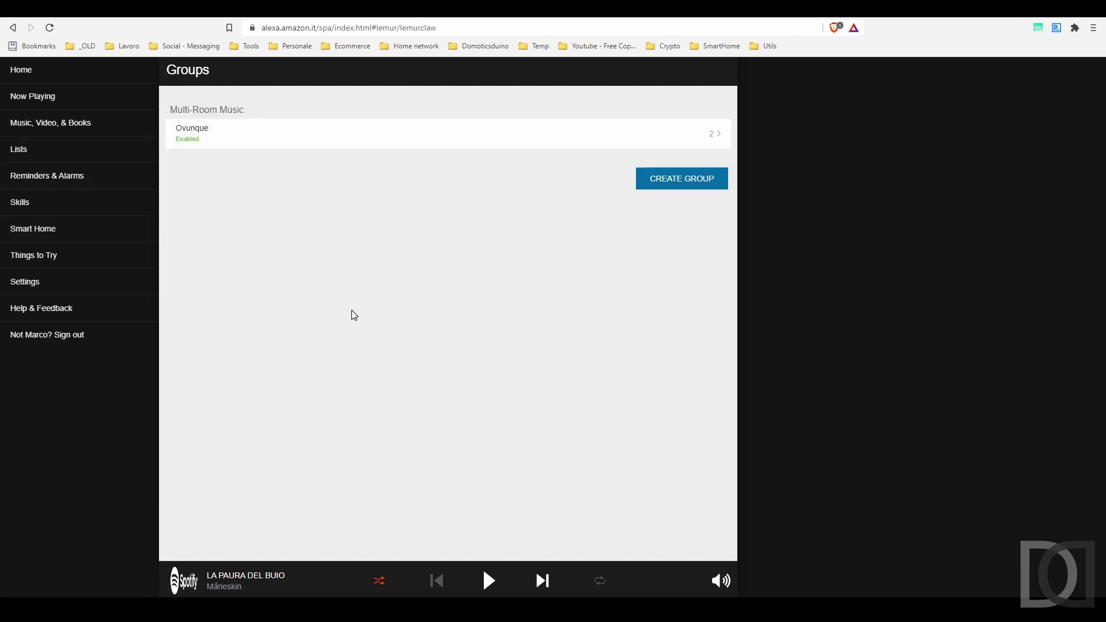
pyautogui.click(657, 182)
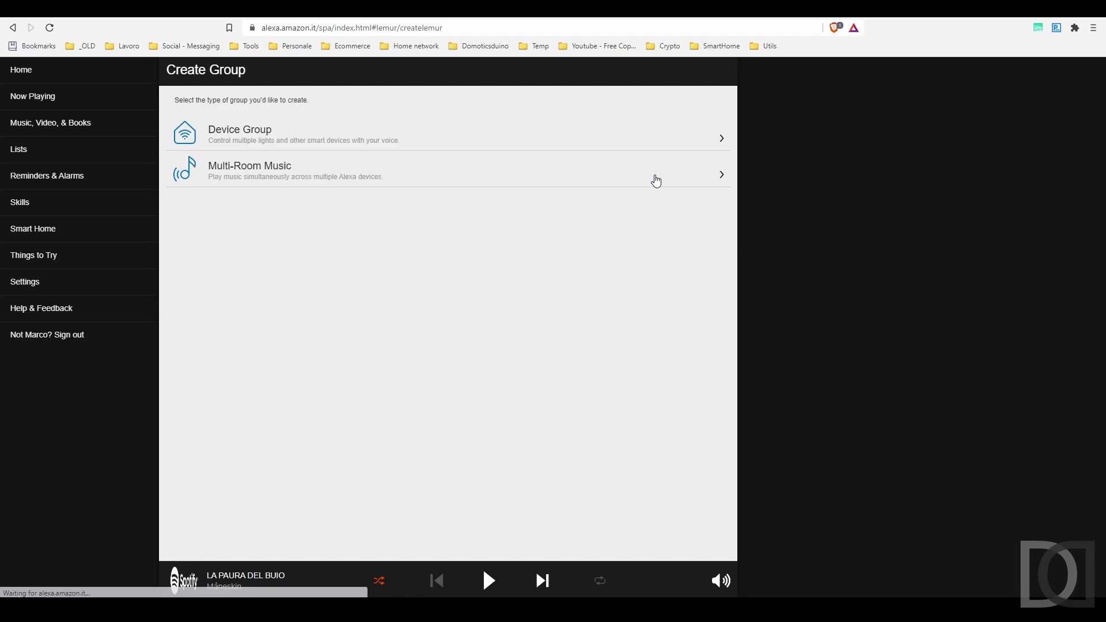
pyautogui.click(254, 138)
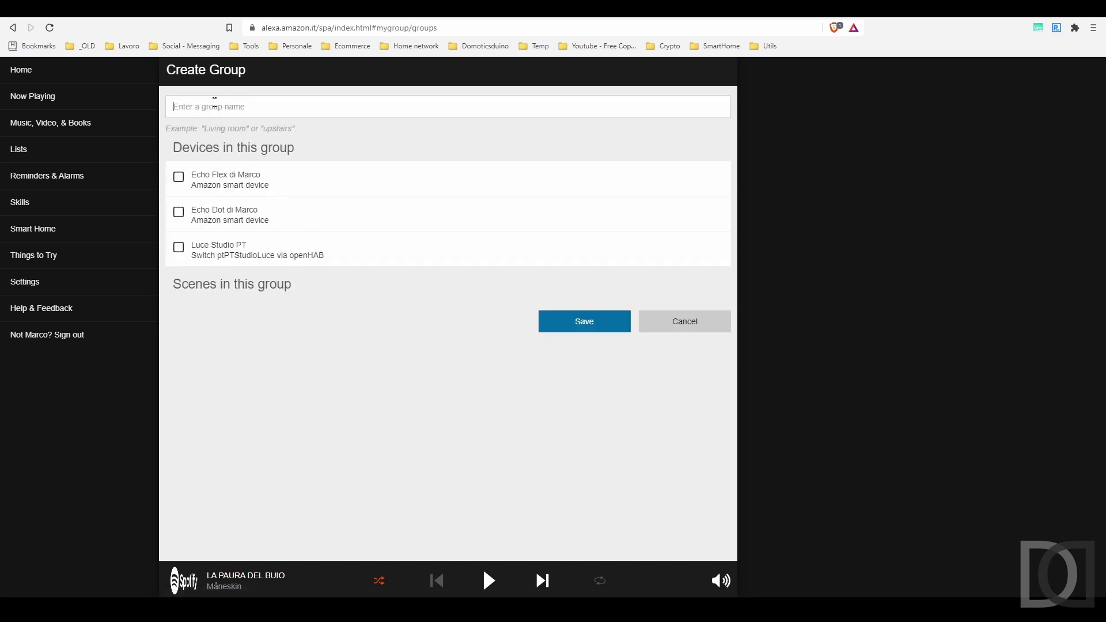
pyautogui.write('Studio')
pyautogui.click(179, 248)
pyautogui.click(579, 323)
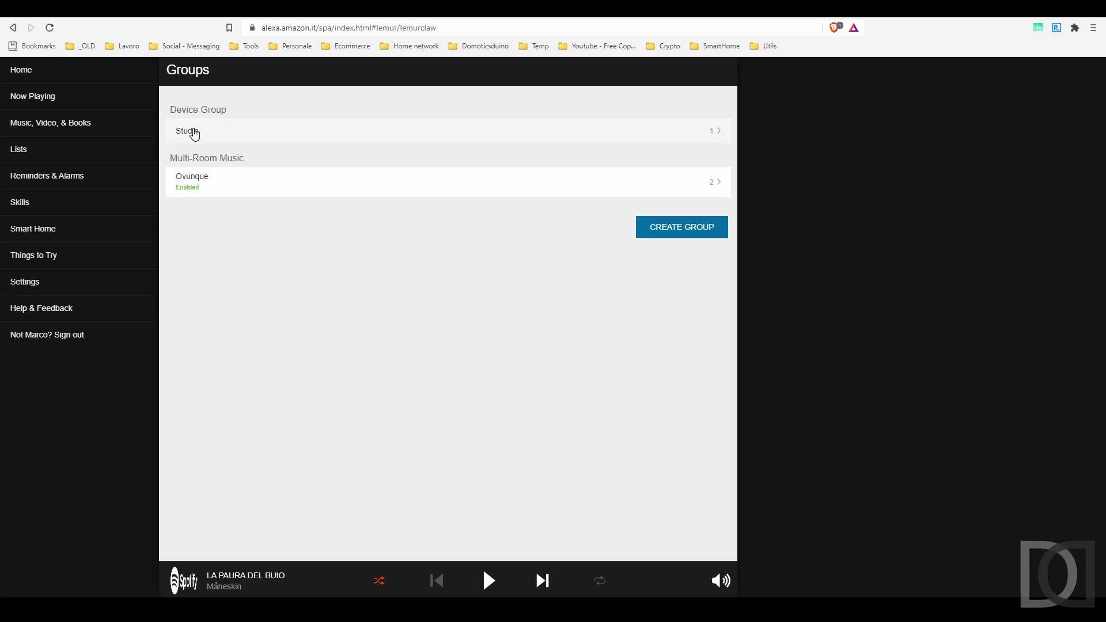
pyautogui.click(194, 133)
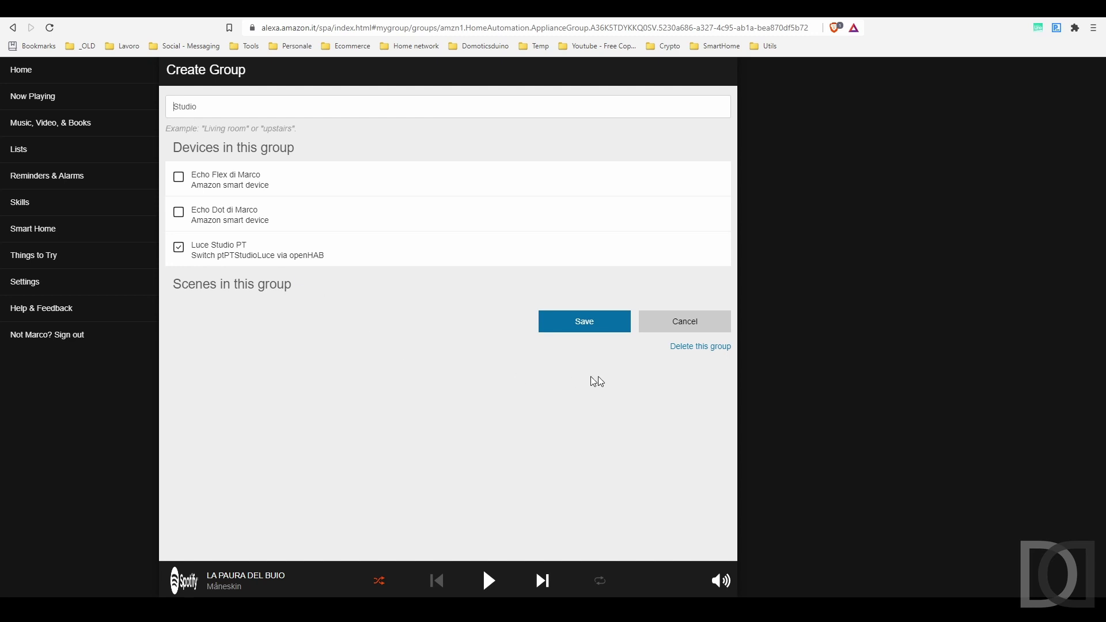
# Leave the Studio group without saving and open the Luci Piano Terra list within Luci Manuali in openHAB
pyautogui.click(680, 321)
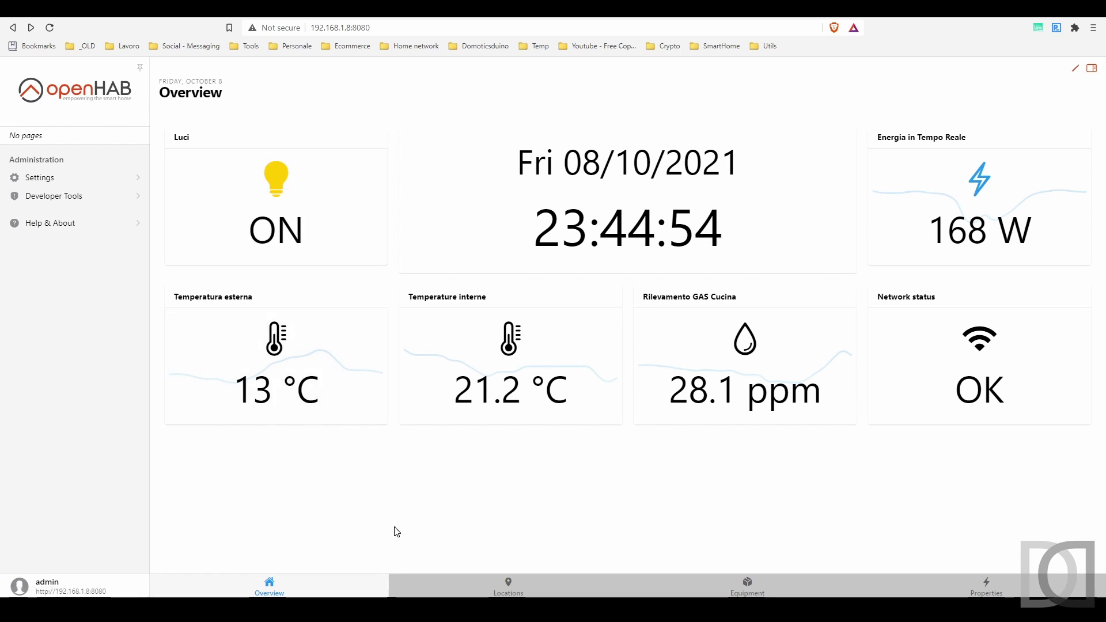
pyautogui.press('F5')
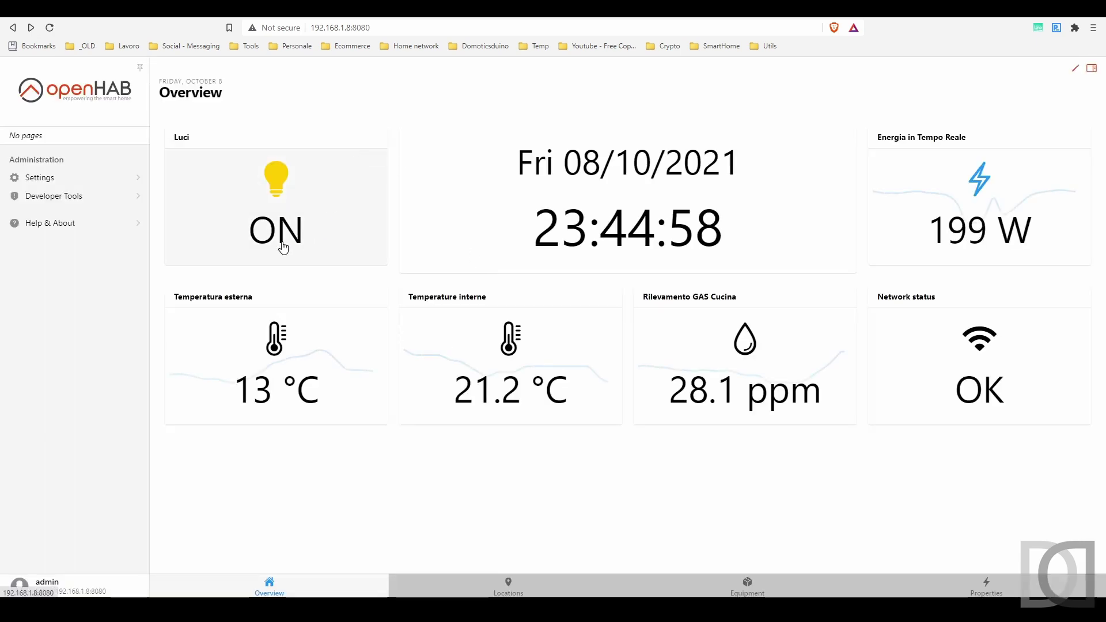
pyautogui.click(279, 245)
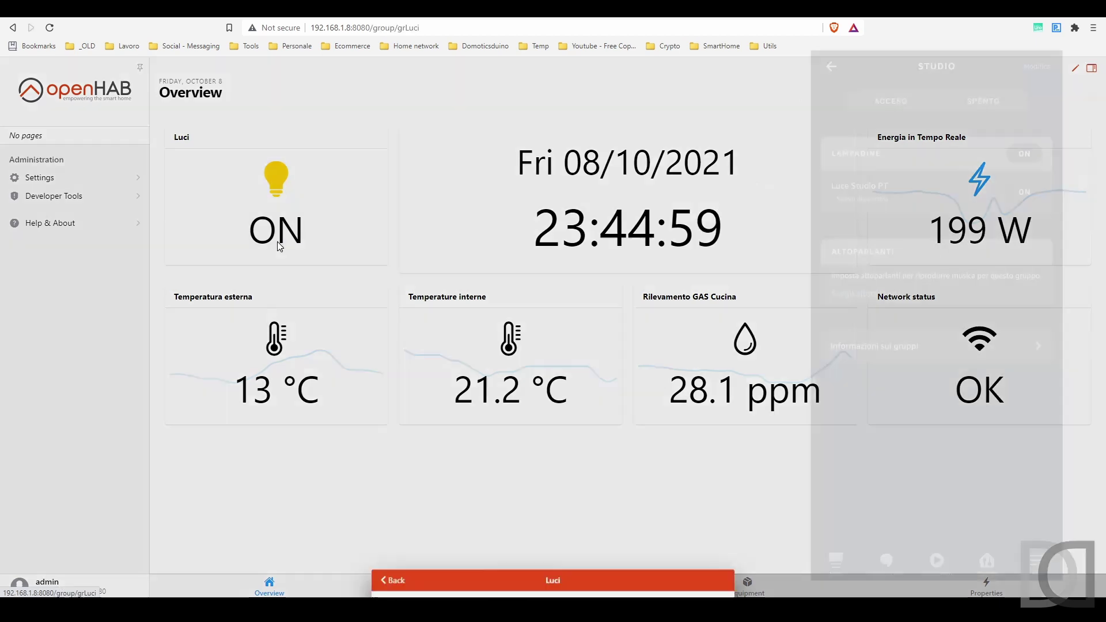
pyautogui.click(469, 286)
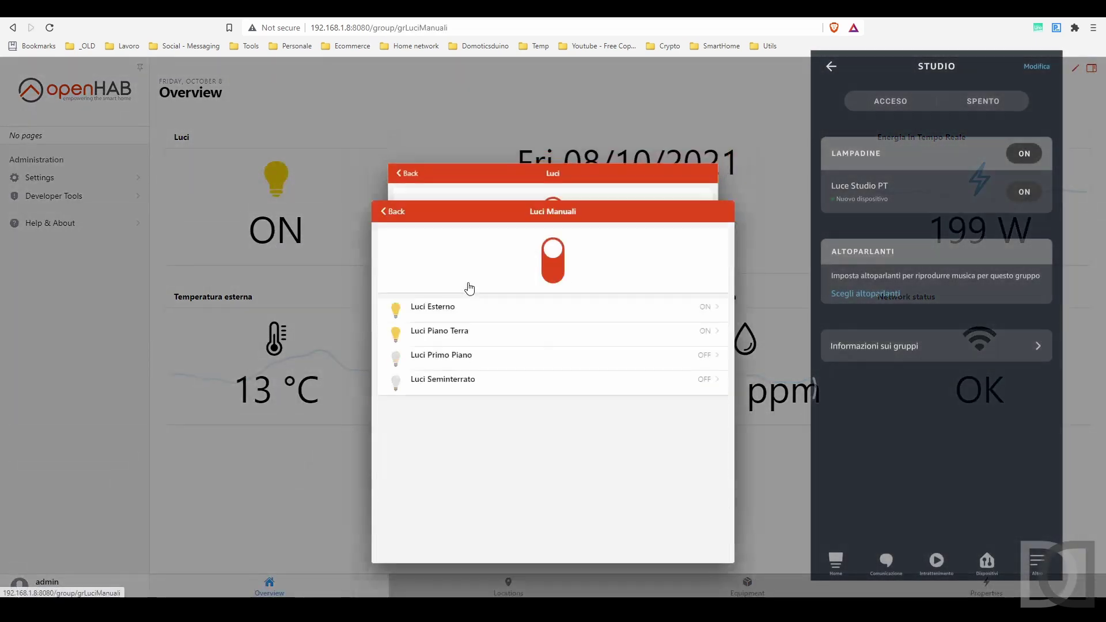
pyautogui.click(457, 279)
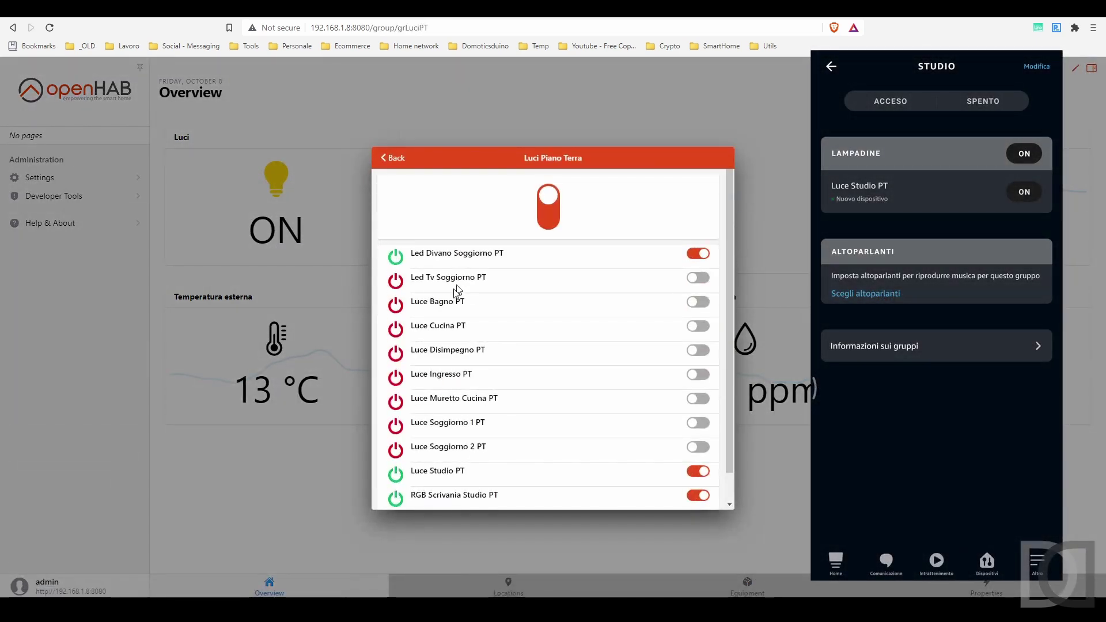
# Test the Luce Studio PT light in the Luci Piano Terra list by switching it on and off again
pyautogui.scroll(-1, 452, 297)
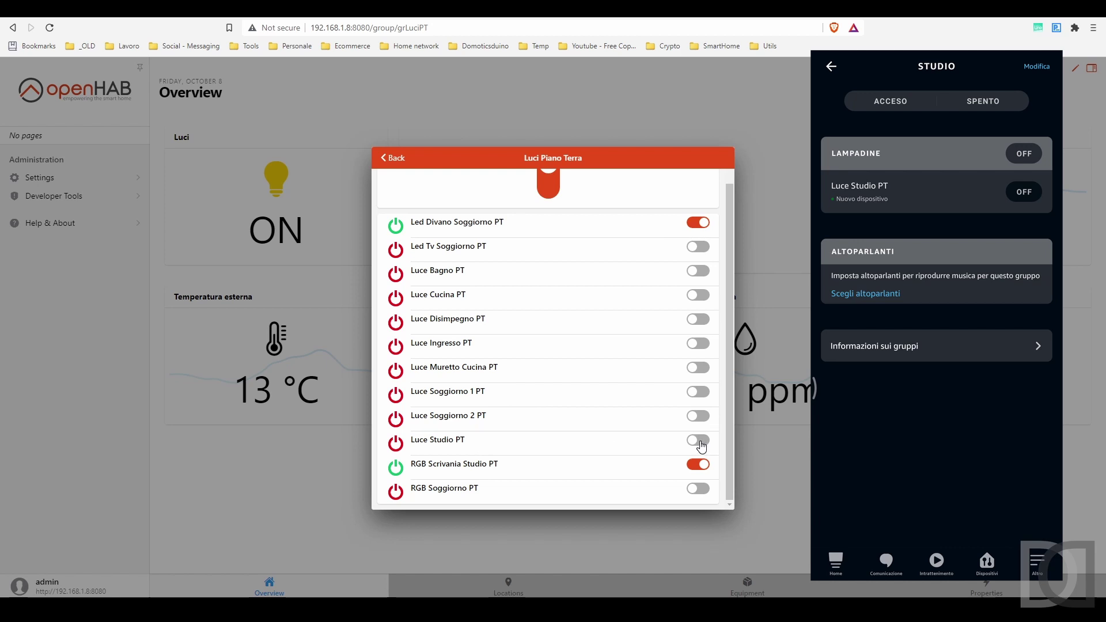
pyautogui.click(701, 445)
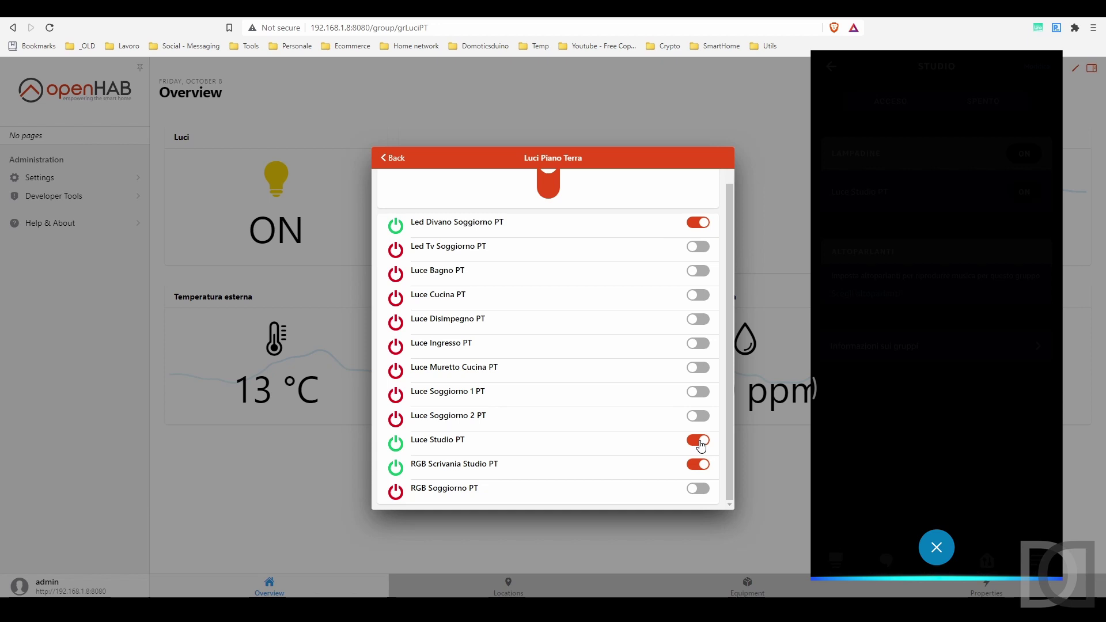
pyautogui.click(698, 441)
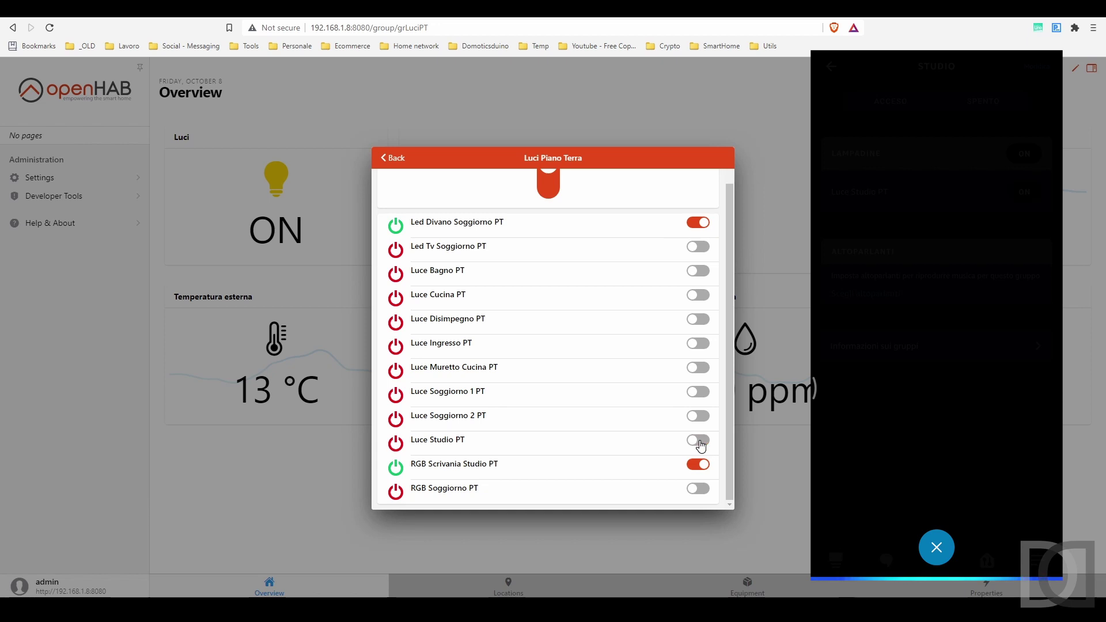